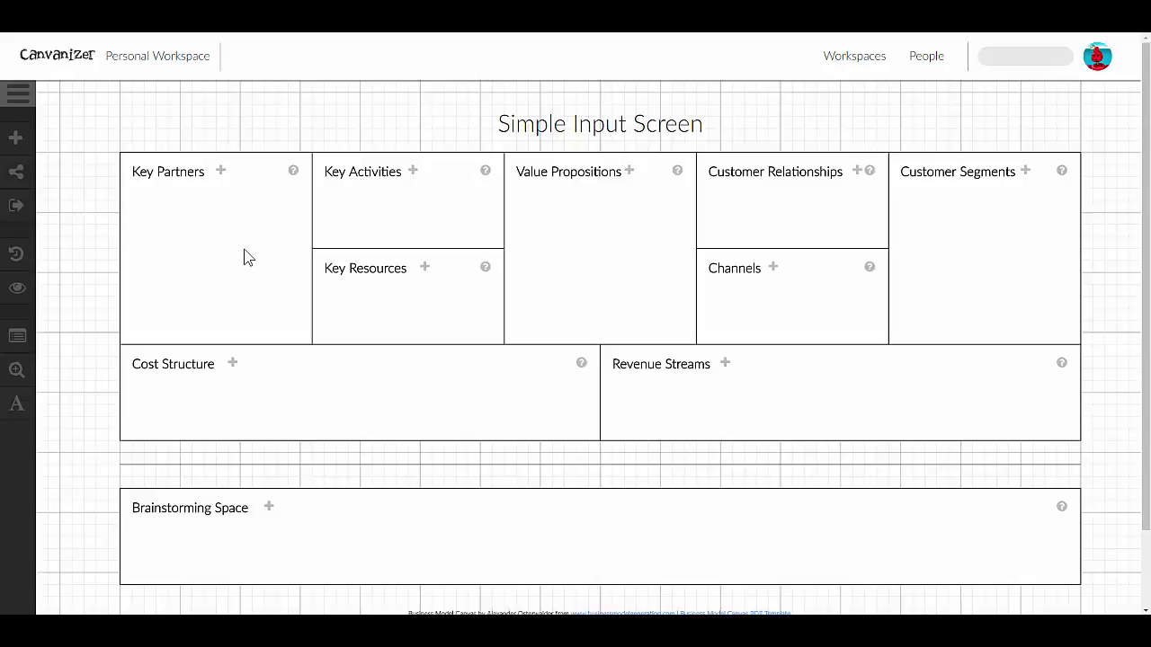
# Step: Add a note titled "Goal" to Key Partners with the text "Name=Create an affilate network" and save it
pyautogui.click(221, 173)
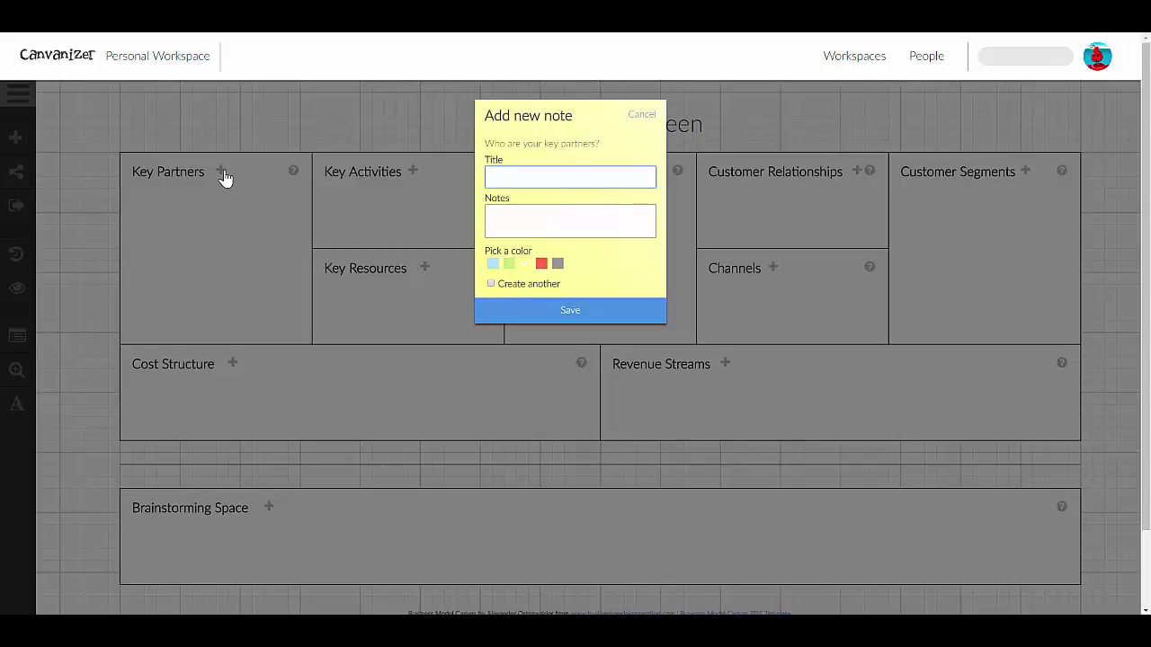
pyautogui.write('Goal')
pyautogui.click(543, 214)
pyautogui.write('Name')
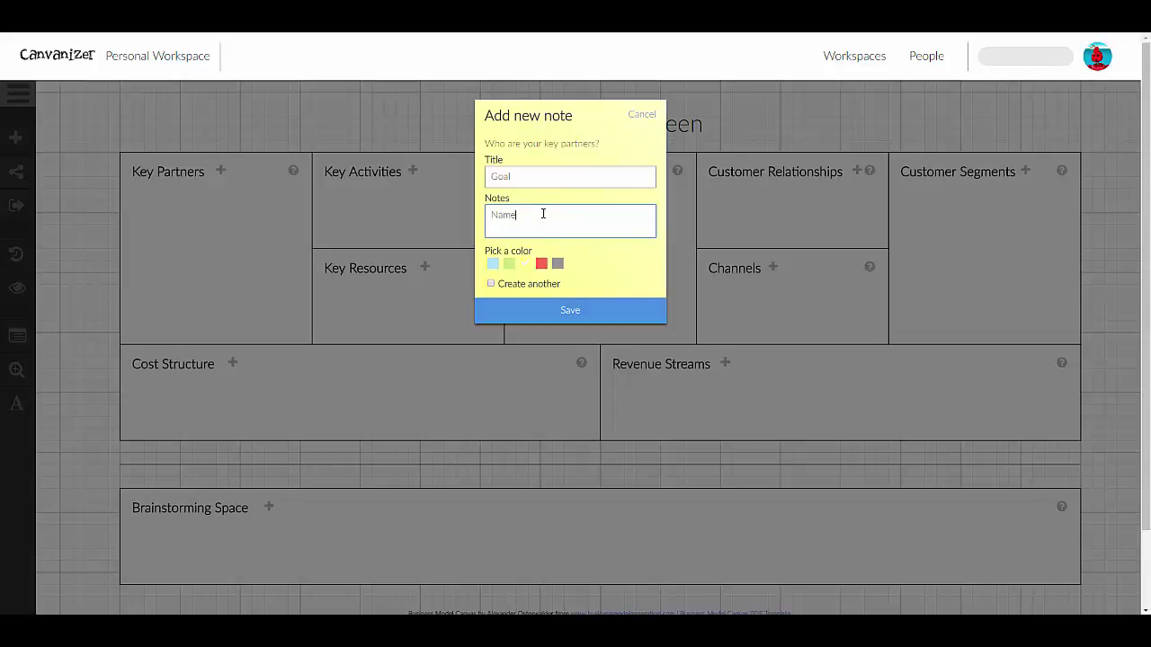
pyautogui.write('-Create an affilate network')
pyautogui.click(570, 311)
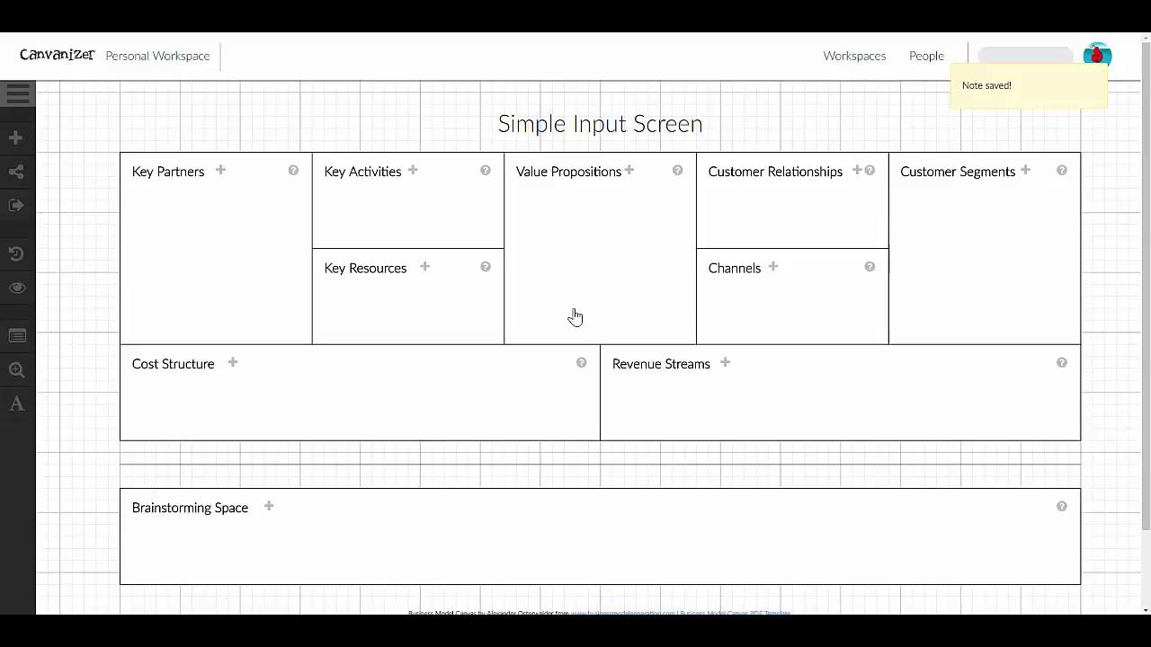
# Step: Create a second "Goal" note directly in Key Partners with the text "Name=Build the Partner network"
pyautogui.doubleClick(225, 290)
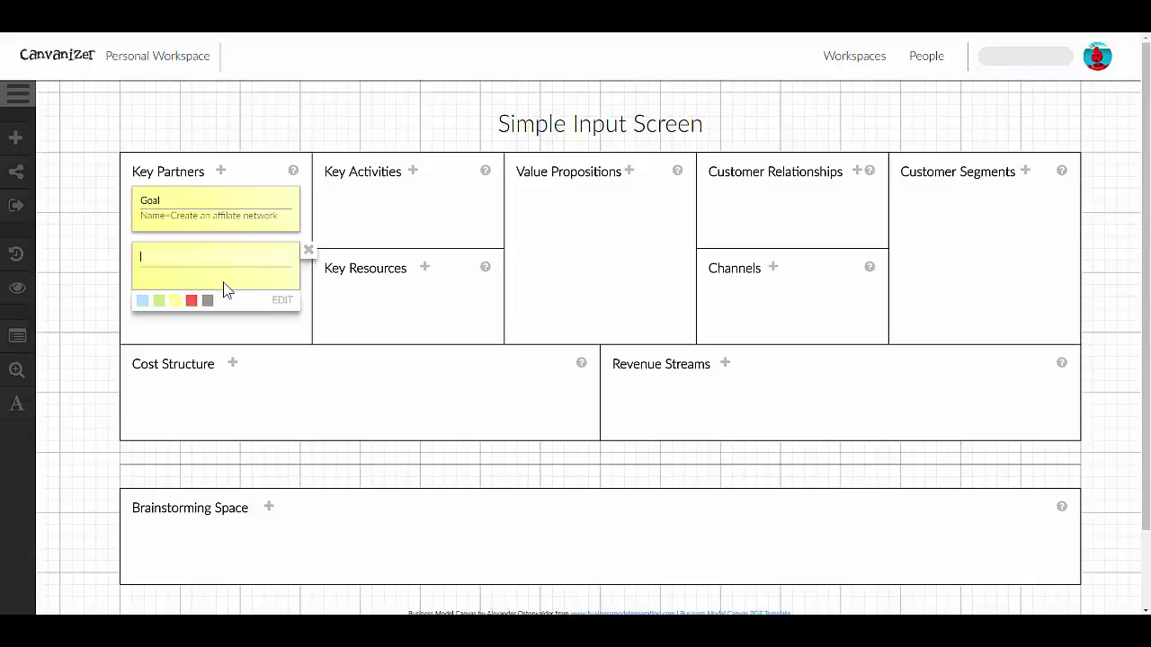
pyautogui.write('Goal')
pyautogui.press('Return')
pyautogui.click(226, 285)
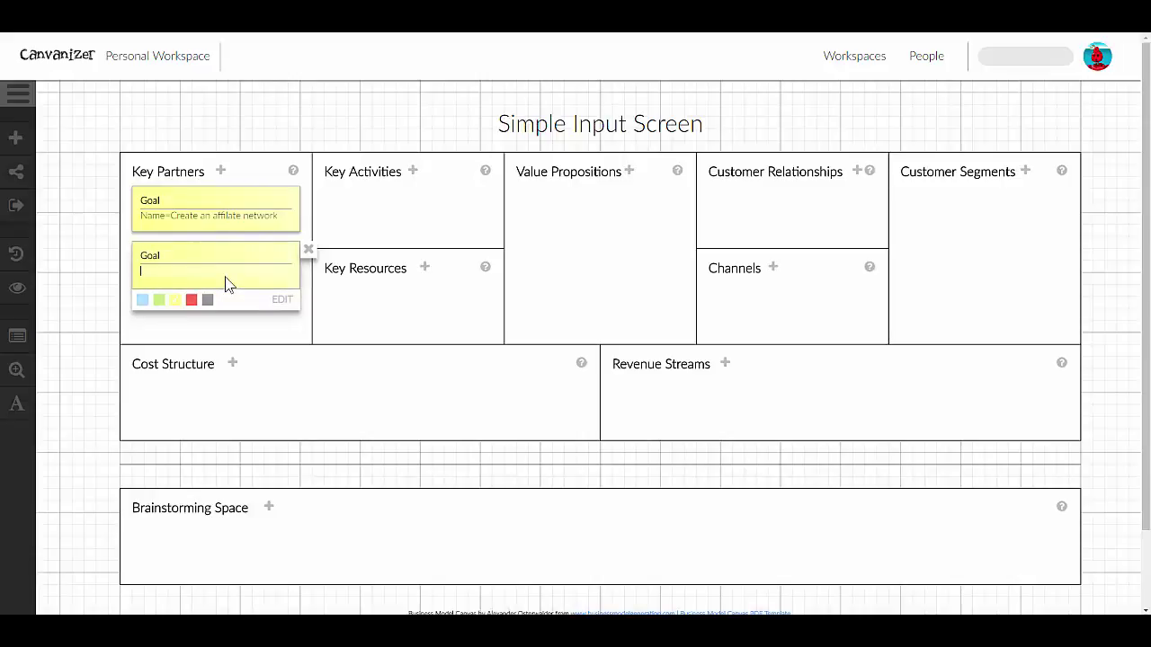
pyautogui.write('Name=Build the Partner network')
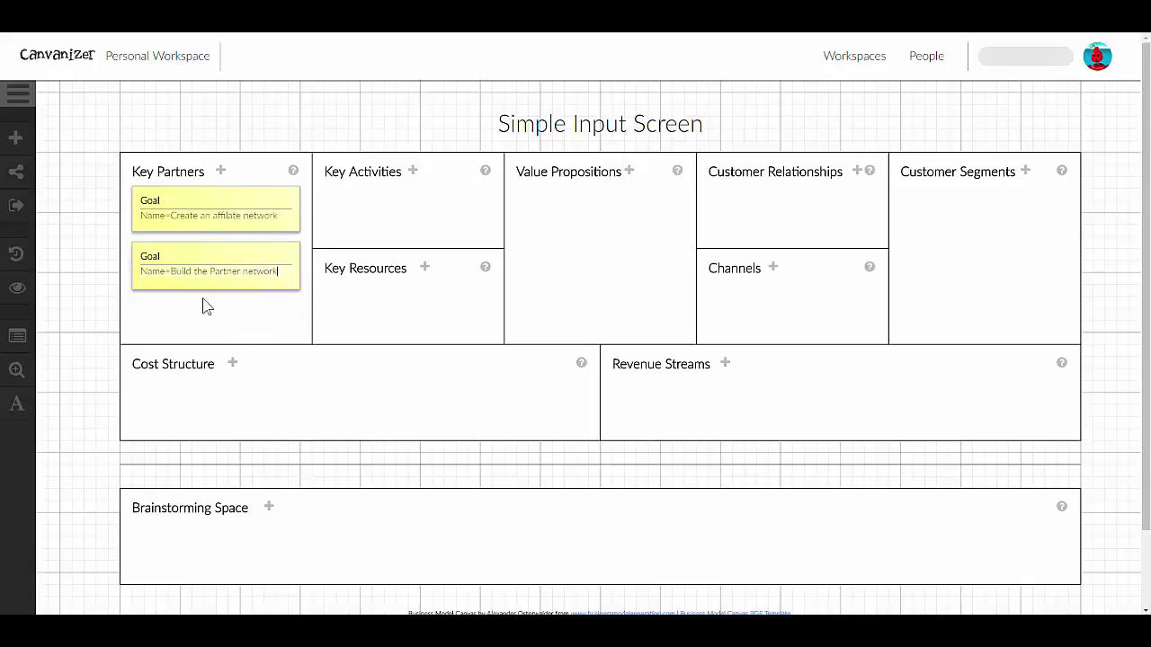
# Step: Colour the "Build the Partner network" note red and move it from Key Partners to Channels
pyautogui.click(191, 299)
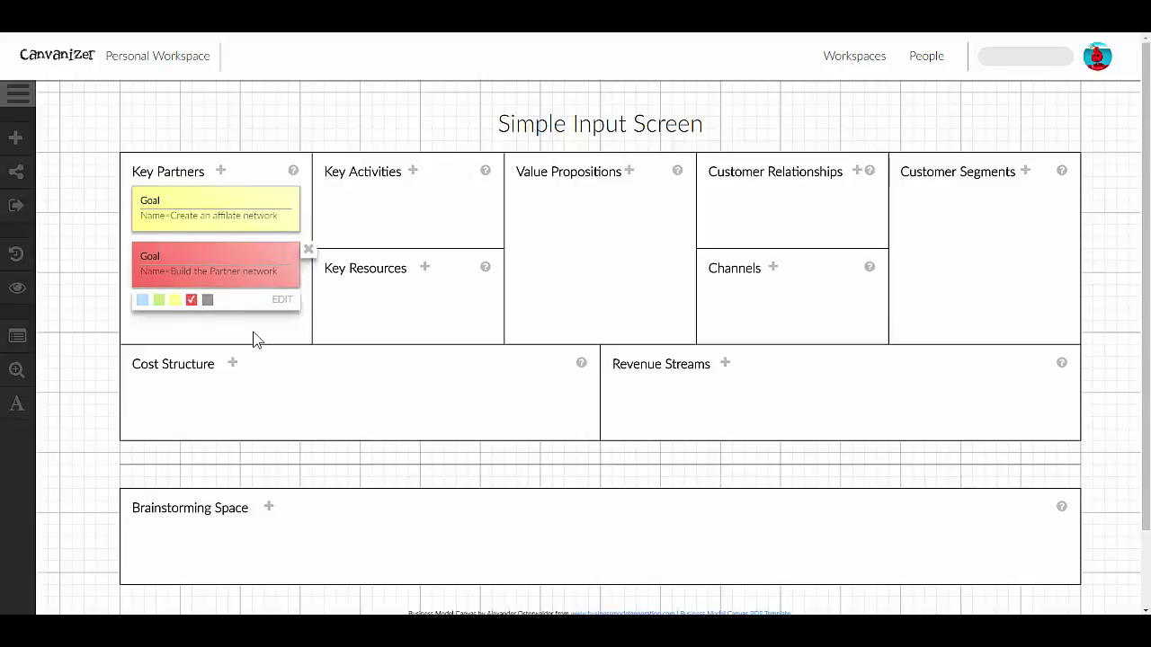
pyautogui.moveTo(243, 259); pyautogui.dragTo(794, 293)
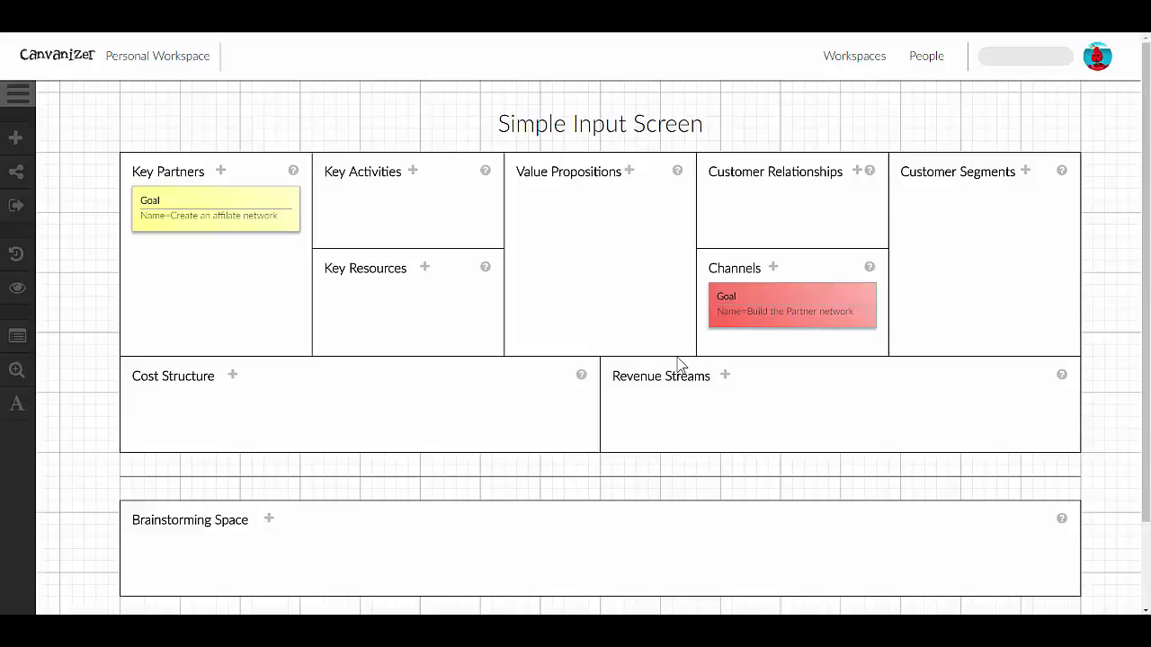
# Step: Open the MyObjectives Multiple Element Example canvas from the Personal Workspace and examine its notes, including those in the Brainstorming Space
pyautogui.click(16, 205)
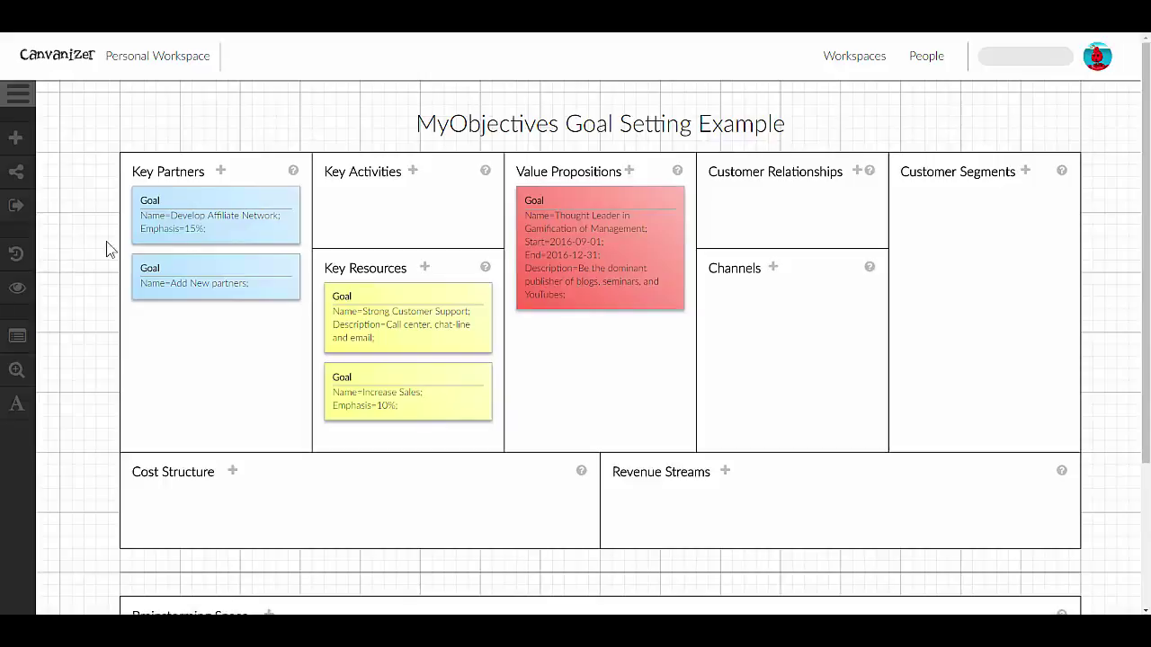
pyautogui.moveTo(158, 252)
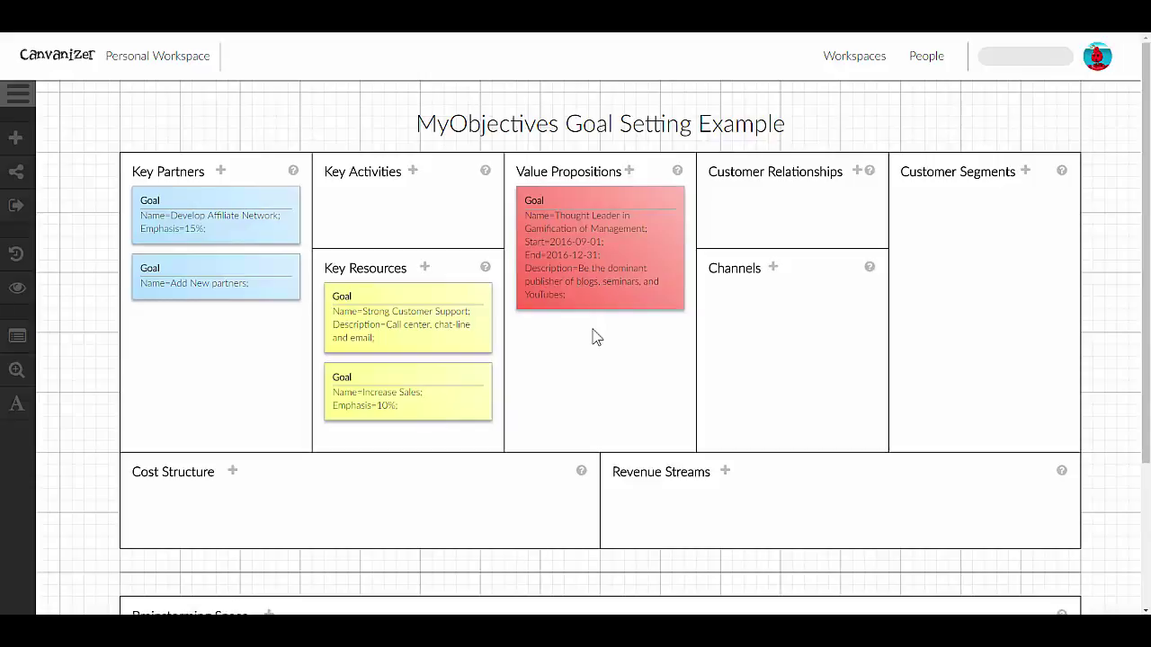
pyautogui.click(172, 70)
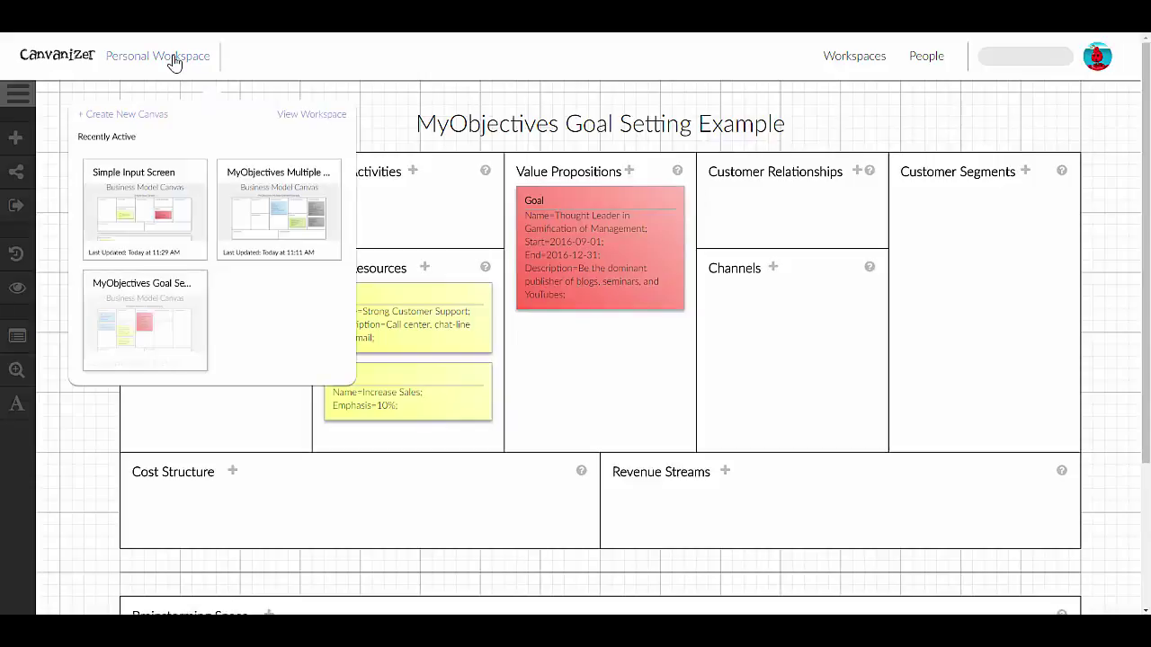
pyautogui.click(278, 216)
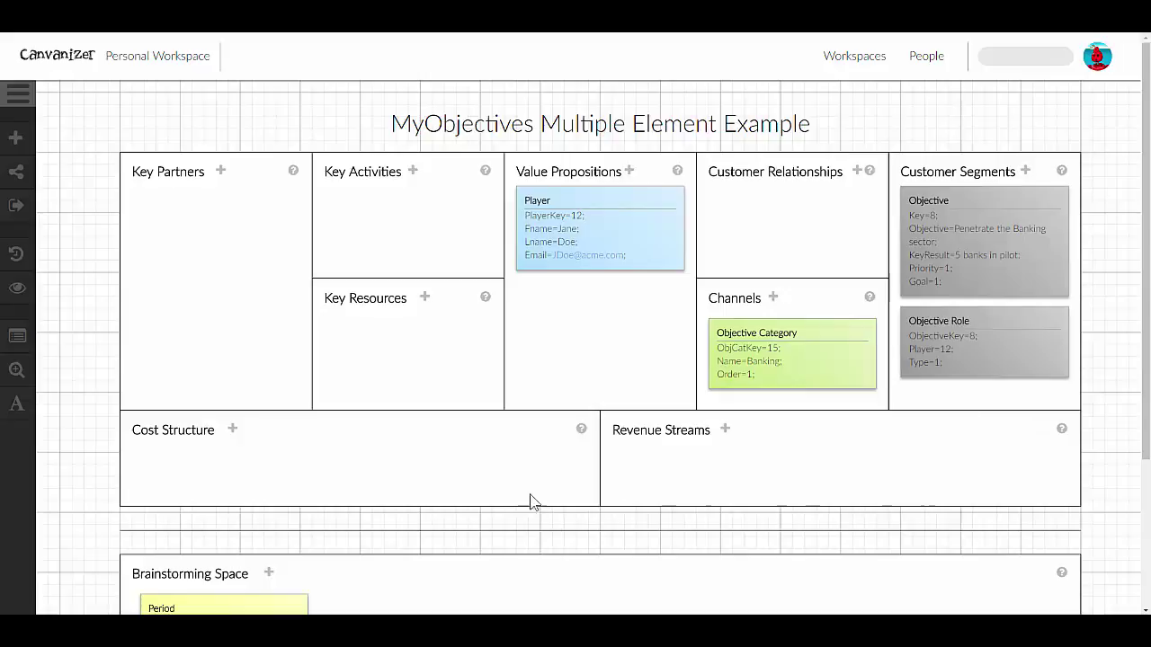
pyautogui.scroll(-1, 473, 528)
pyautogui.scroll(-1, 474, 528)
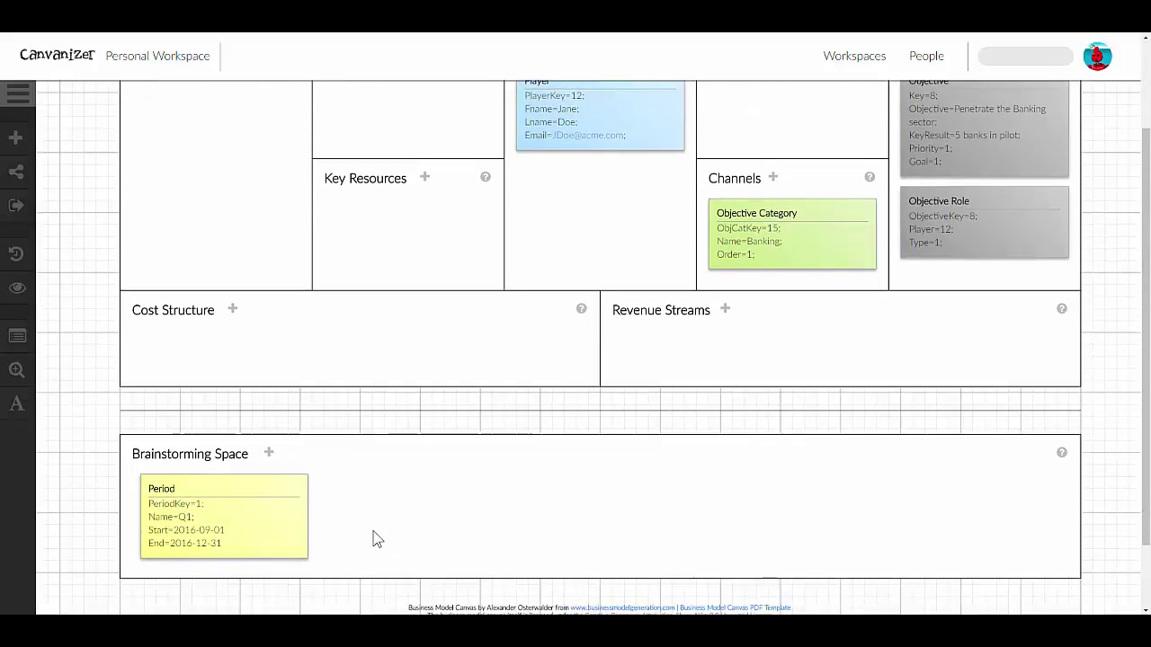
pyautogui.scroll(2, 375, 538)
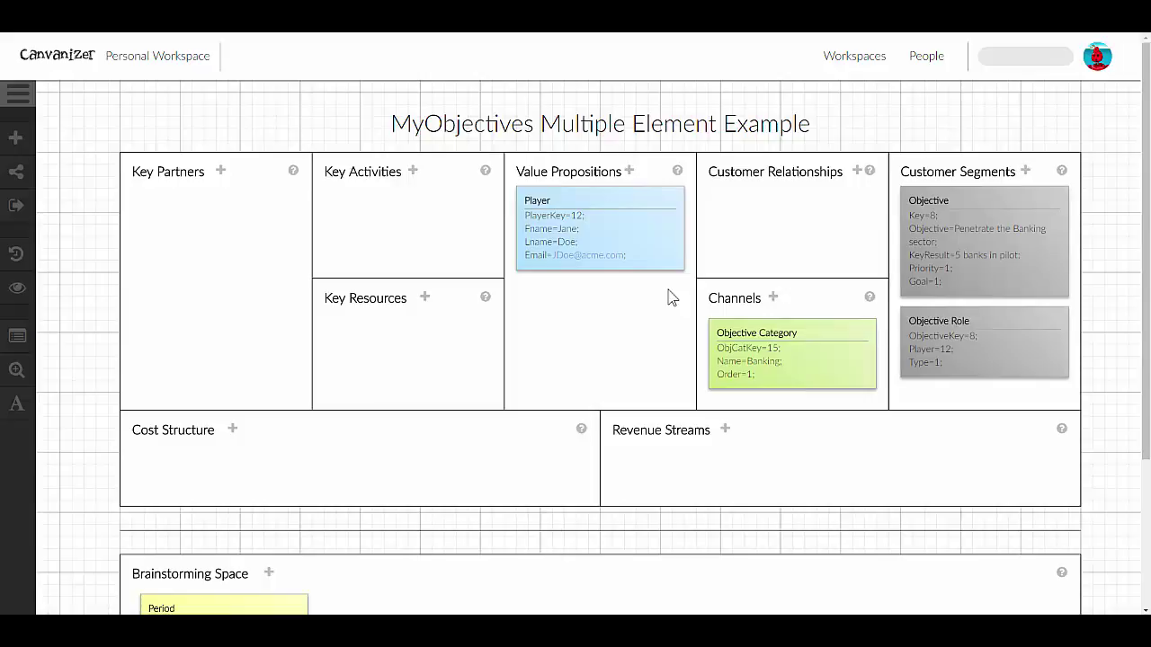
pyautogui.moveTo(16, 206)
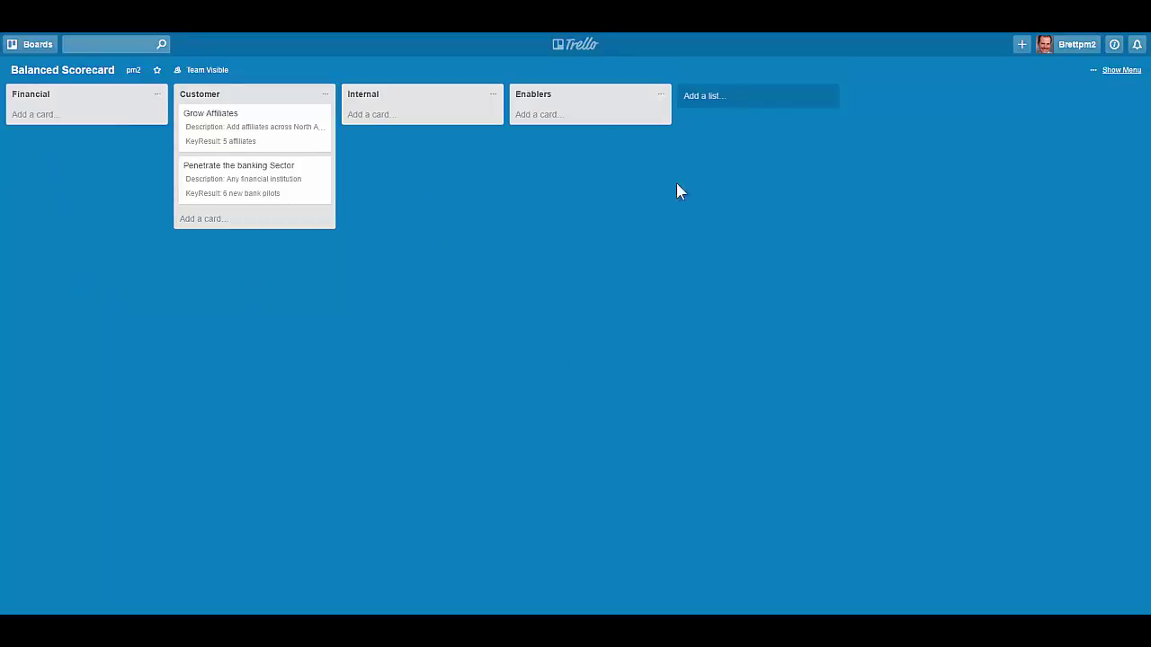
# Step: In Trello, add a list named "Government" to the Balanced Scorecard board
pyautogui.click(706, 95)
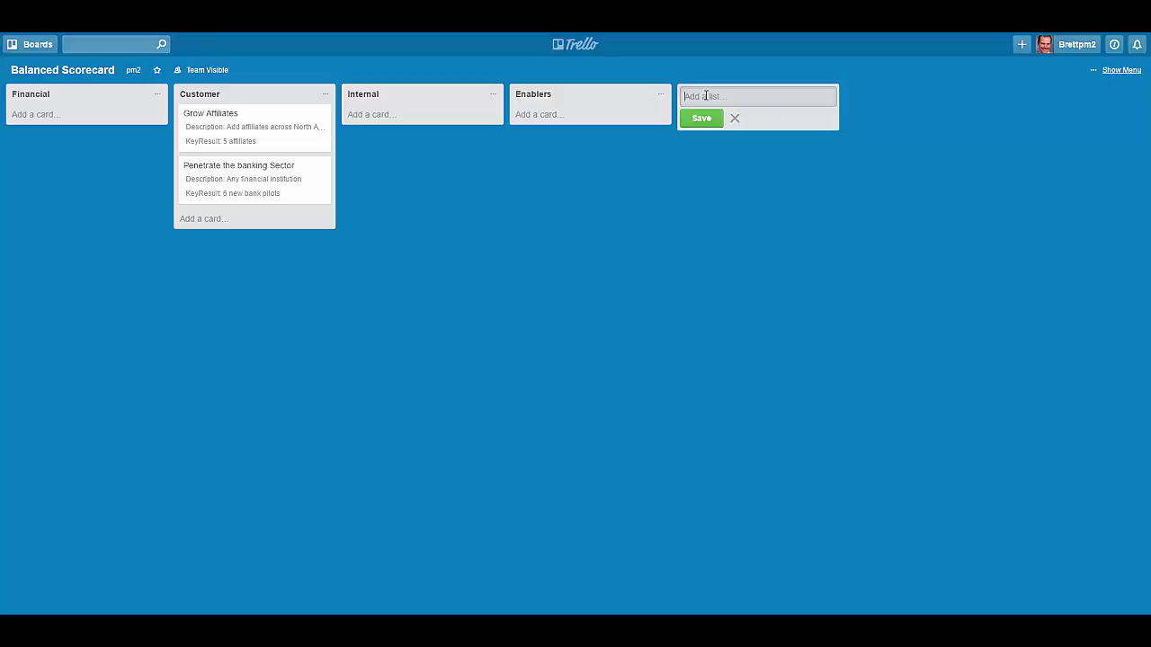
pyautogui.write('Government')
pyautogui.click(710, 199)
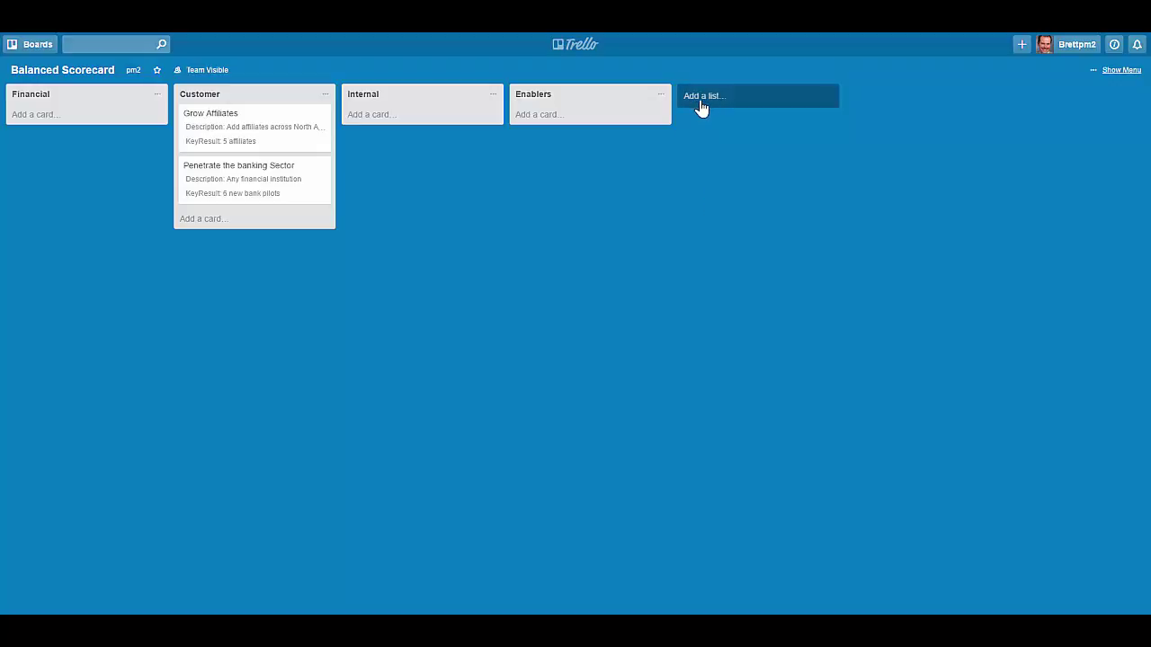
pyautogui.click(700, 107)
pyautogui.click(700, 118)
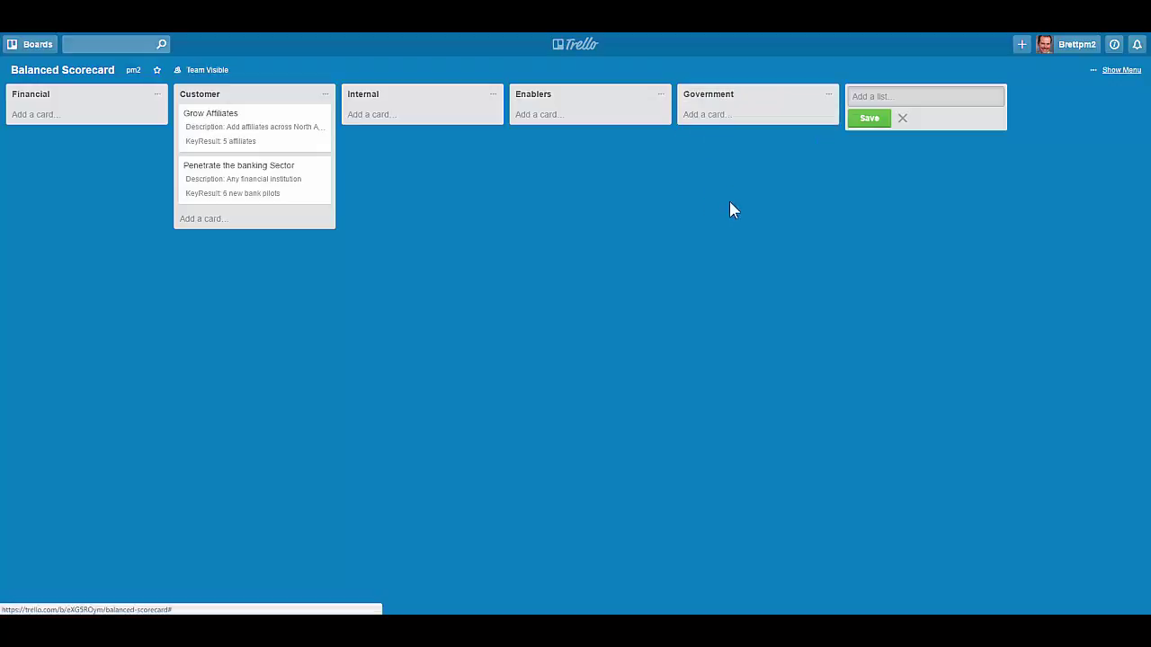
# Step: Add a card titled "Maintain Regulatory Compliance" to the Government list
pyautogui.click(706, 115)
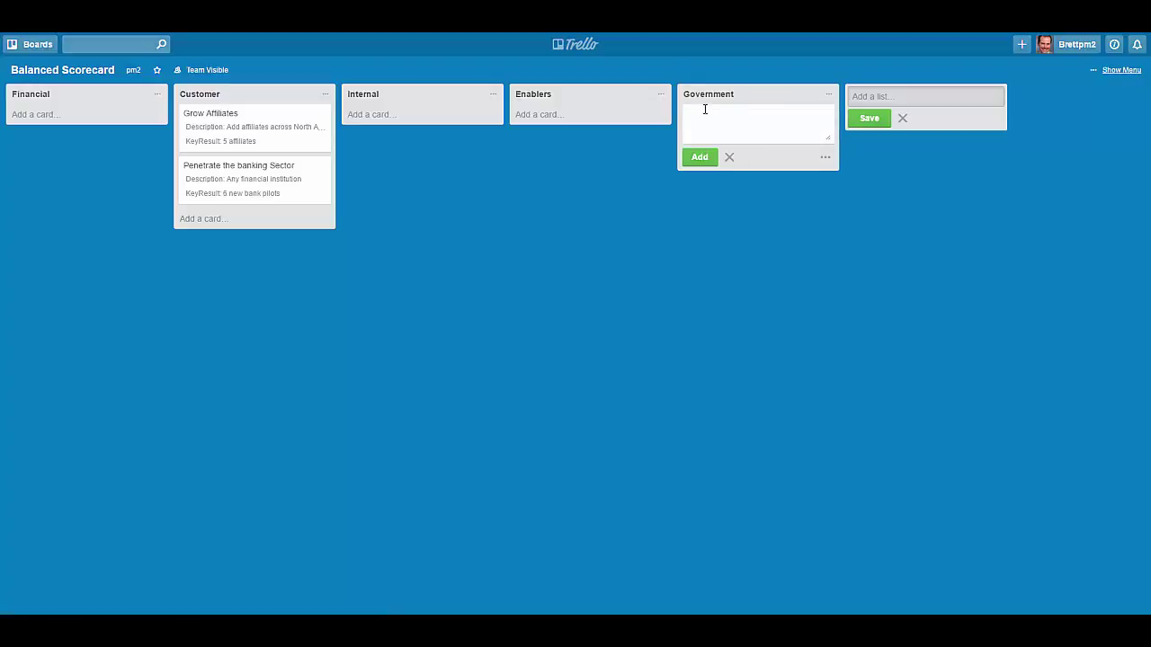
pyautogui.write('Maintain Regulatory Compliance')
pyautogui.click(701, 157)
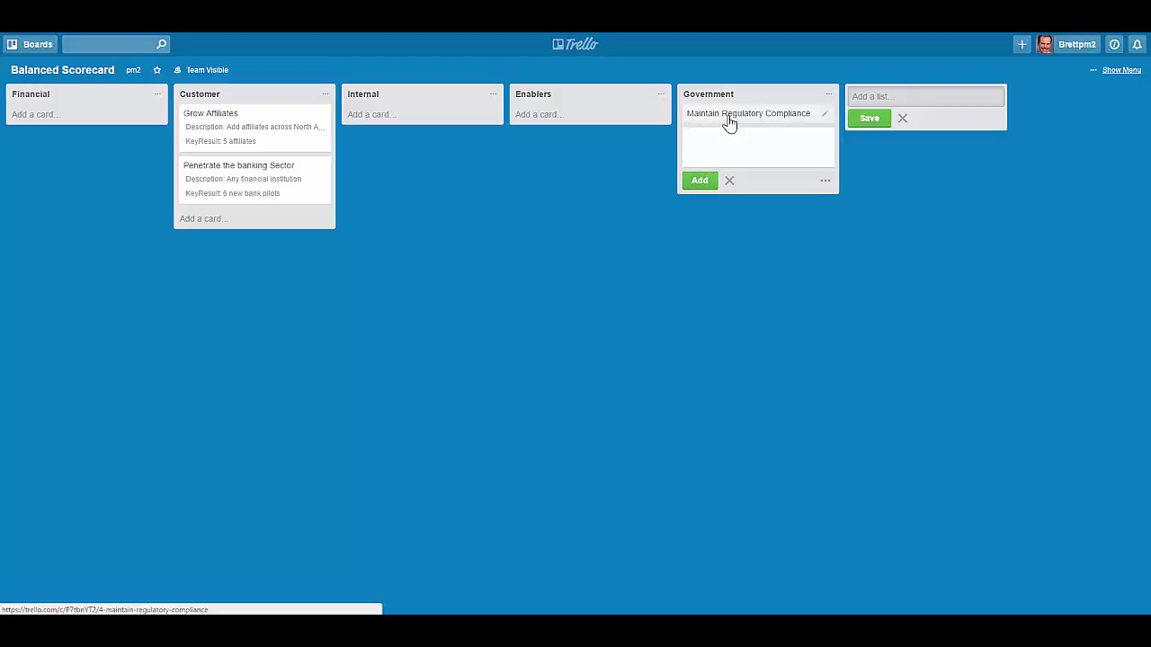
# Step: In the new card's custom fields, enter "Clean audit" as Description and "No exceptions on our audits" as KeyResult
pyautogui.click(729, 120)
pyautogui.click(769, 277)
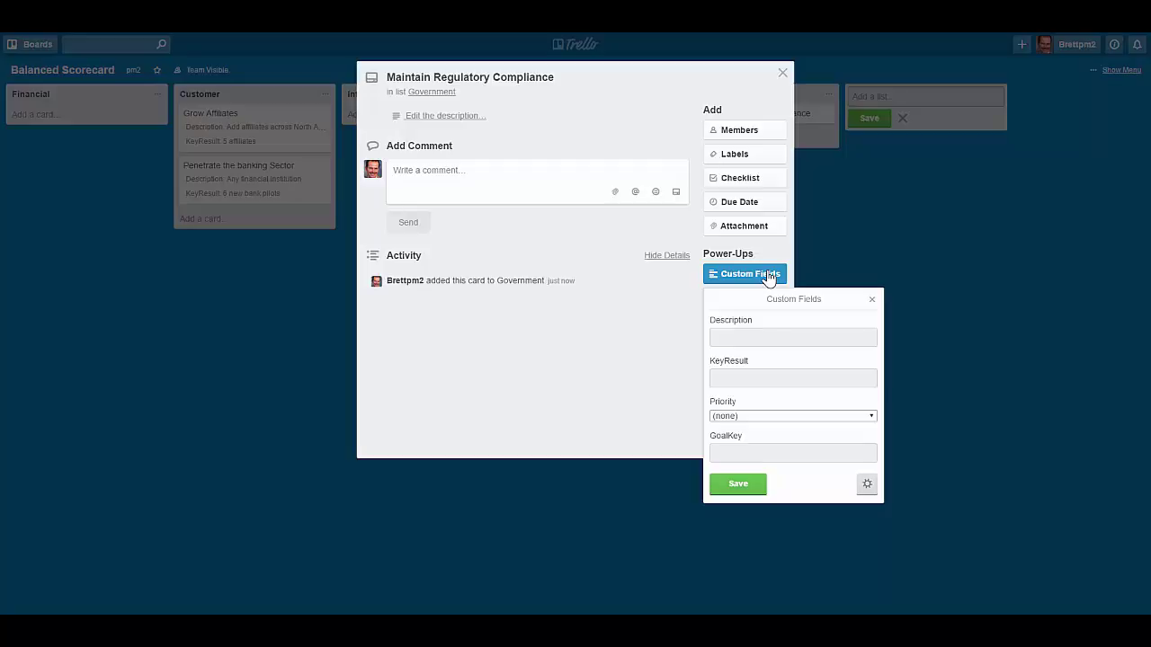
pyautogui.click(746, 336)
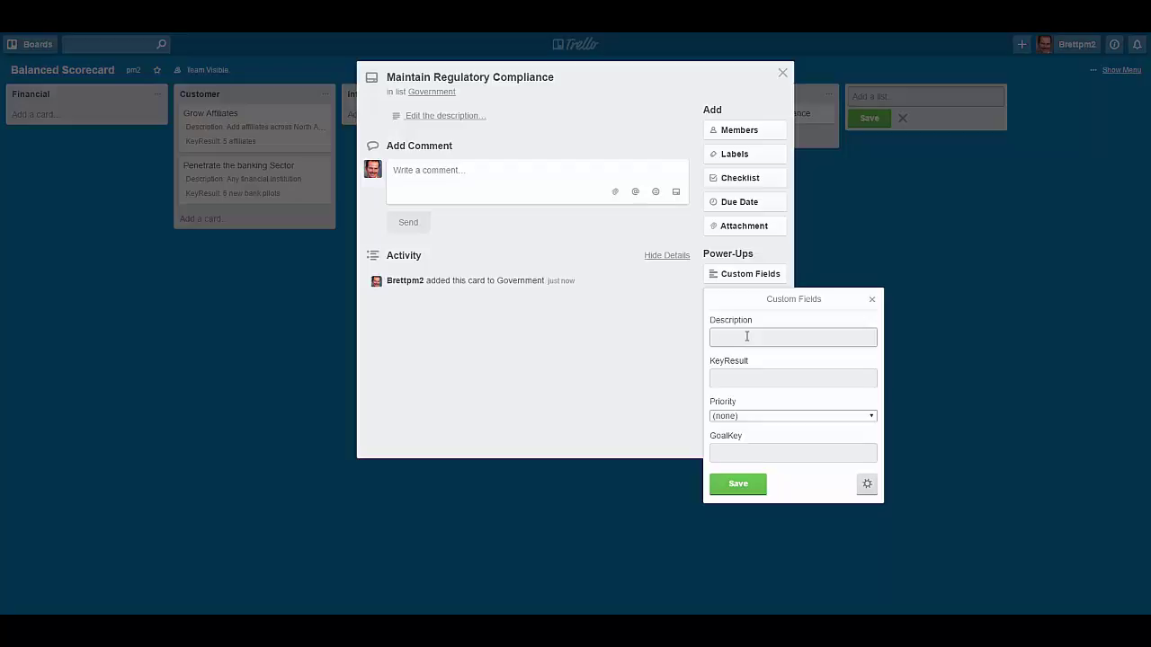
pyautogui.write('Clean audit')
pyautogui.click(748, 376)
pyautogui.write('No ')
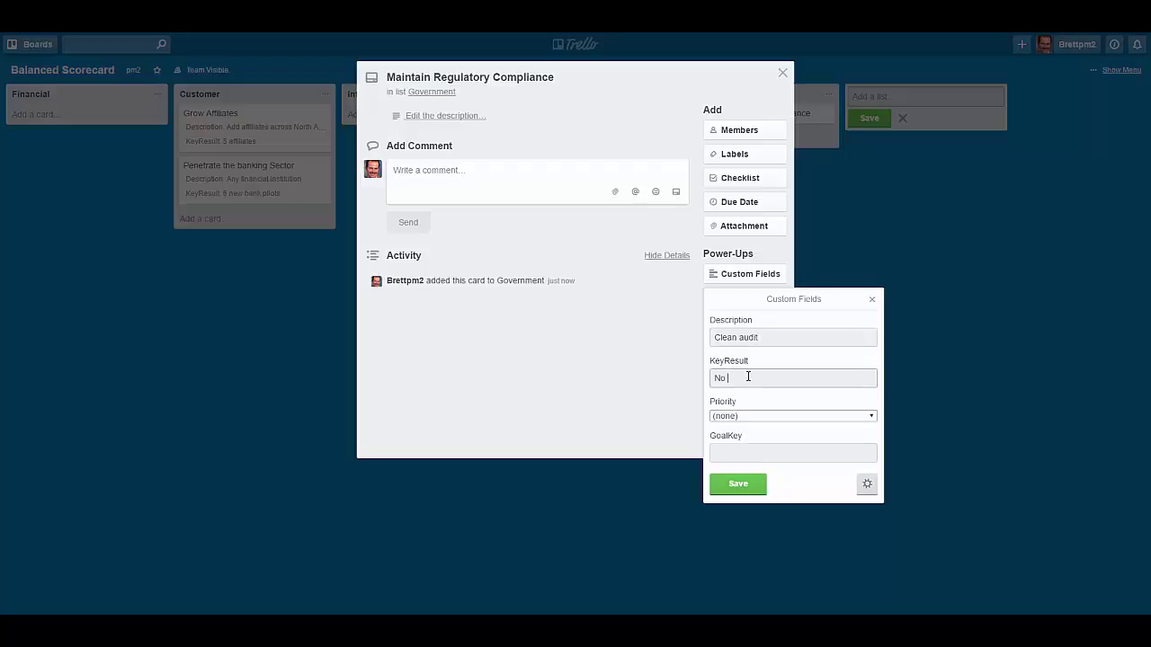
pyautogui.write('exception s on our audits')
# Step: Set the card's Priority to "2. Essential" and GoalKey to 3, save the custom fields and close the card
pyautogui.click(772, 417)
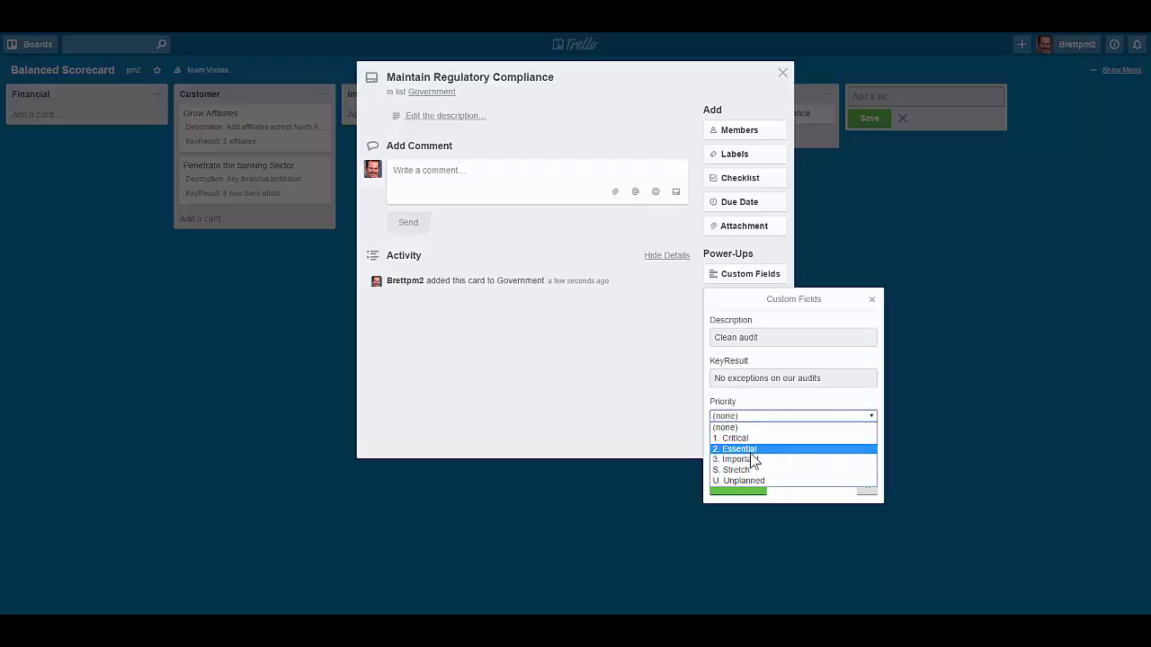
pyautogui.click(751, 453)
pyautogui.click(751, 453)
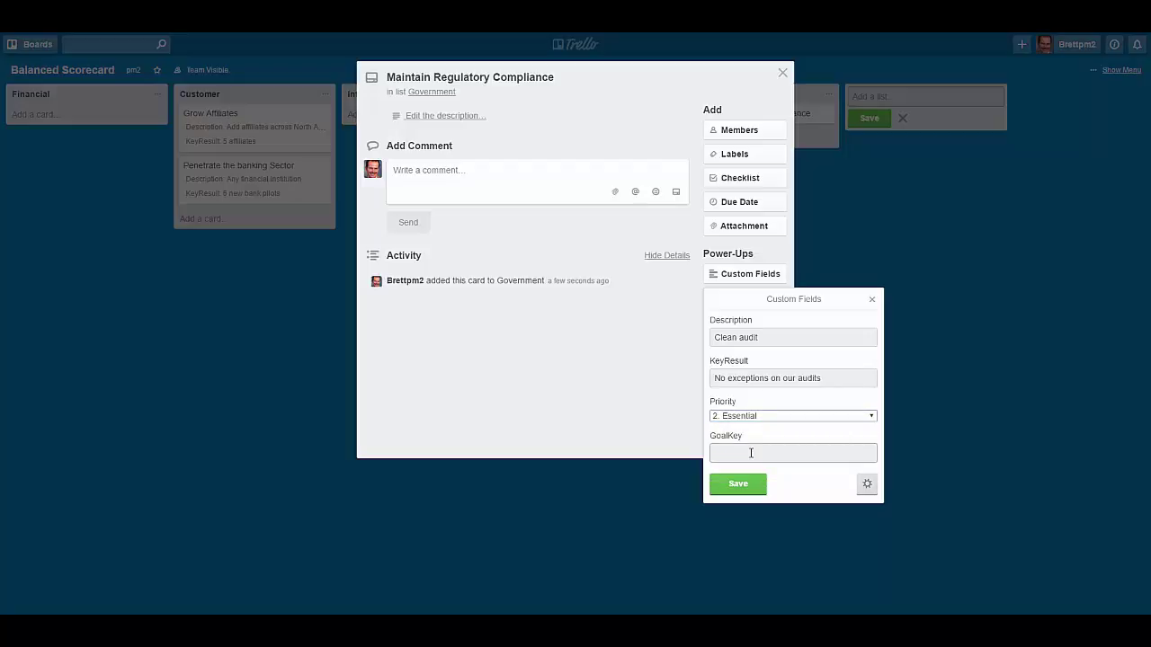
pyautogui.write('3')
pyautogui.click(737, 486)
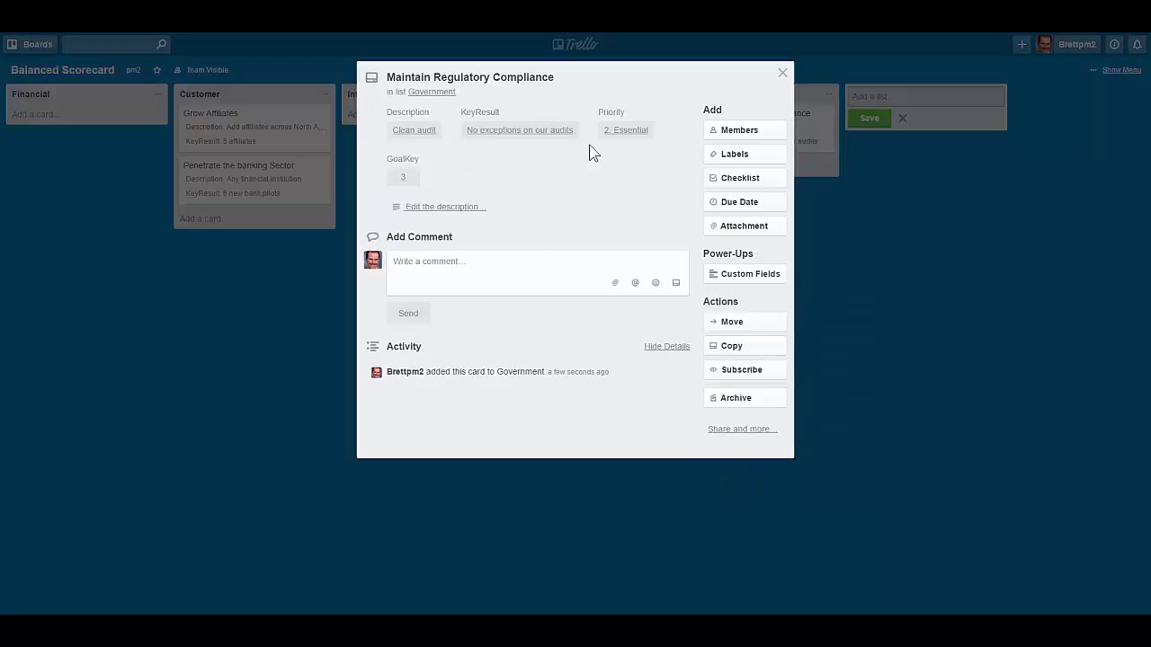
pyautogui.click(782, 74)
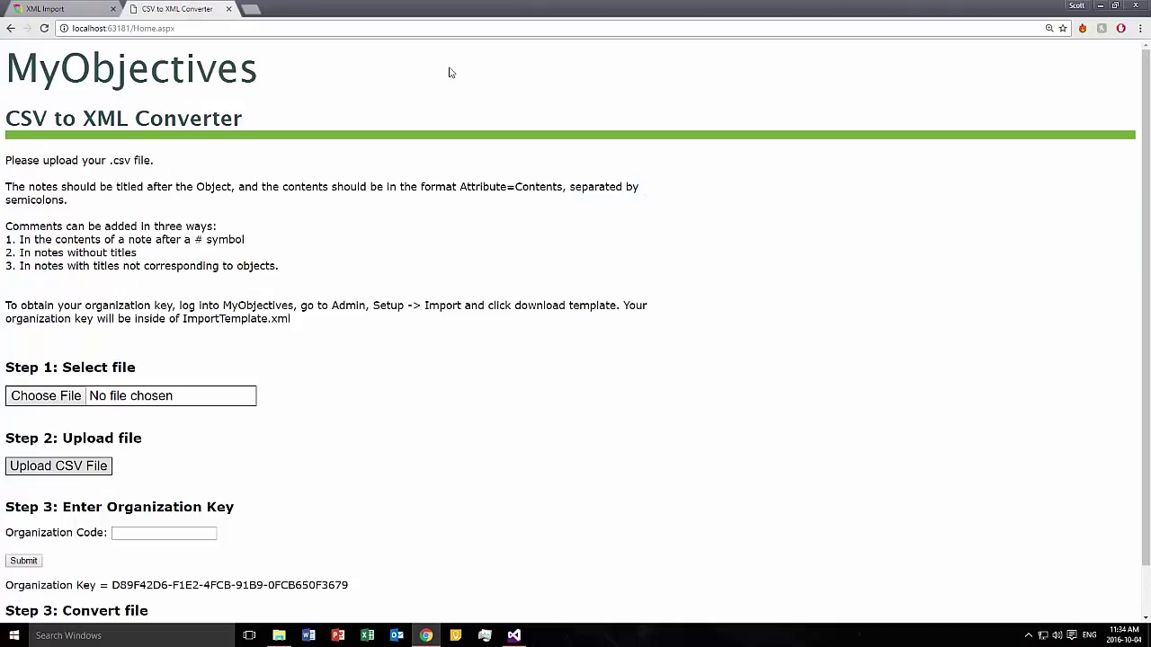
# Step: In the MyObjectives CSV to XML Converter, select Conversion File.csv from the CSV to XML folder and upload it
pyautogui.click(41, 400)
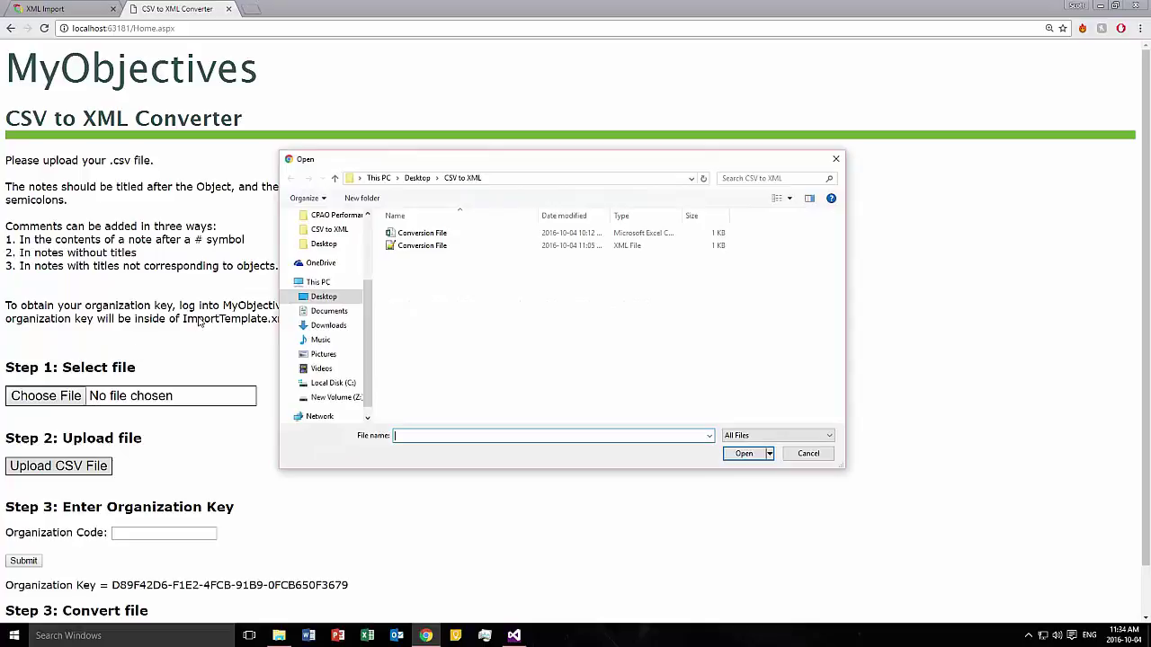
pyautogui.click(423, 234)
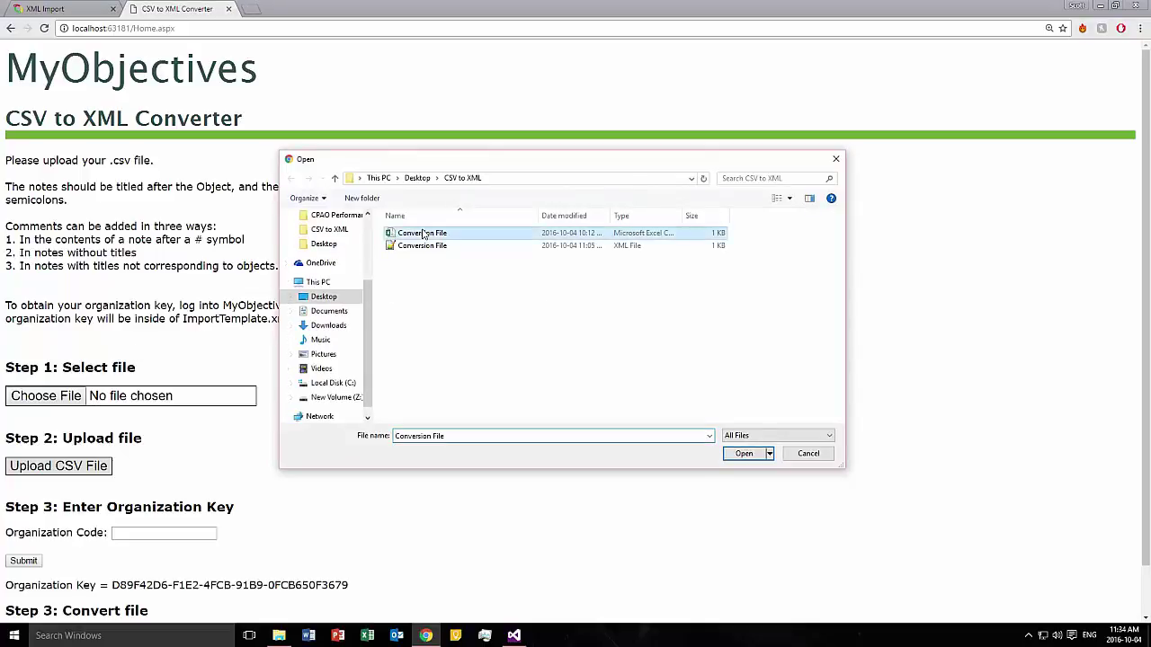
pyautogui.click(757, 459)
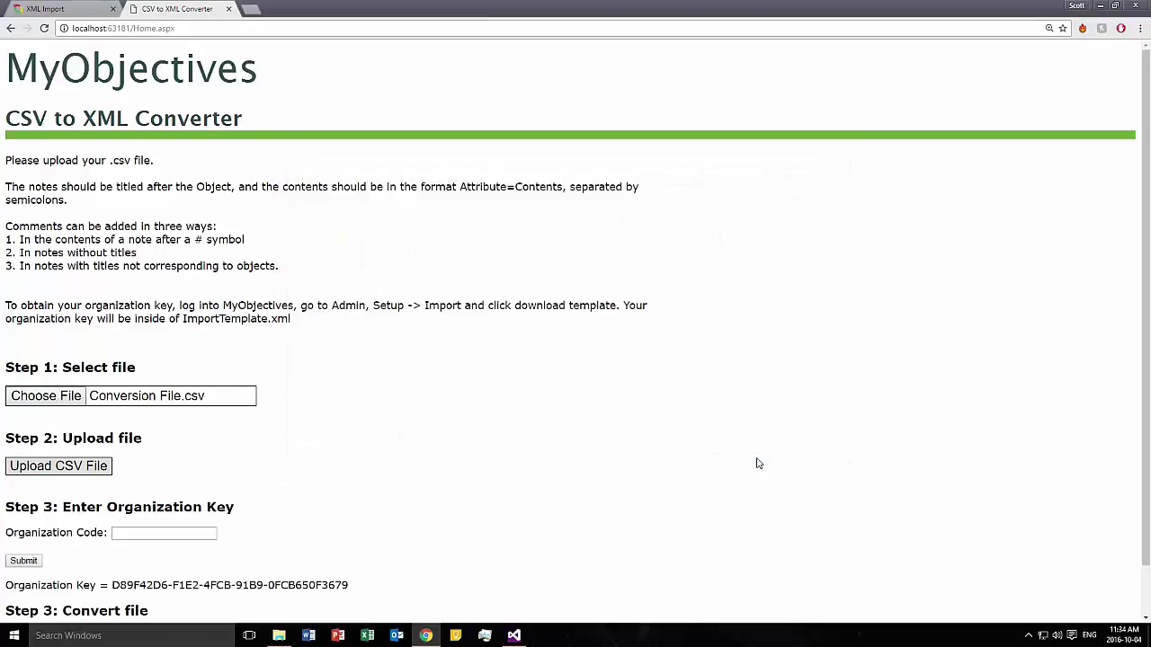
pyautogui.click(93, 475)
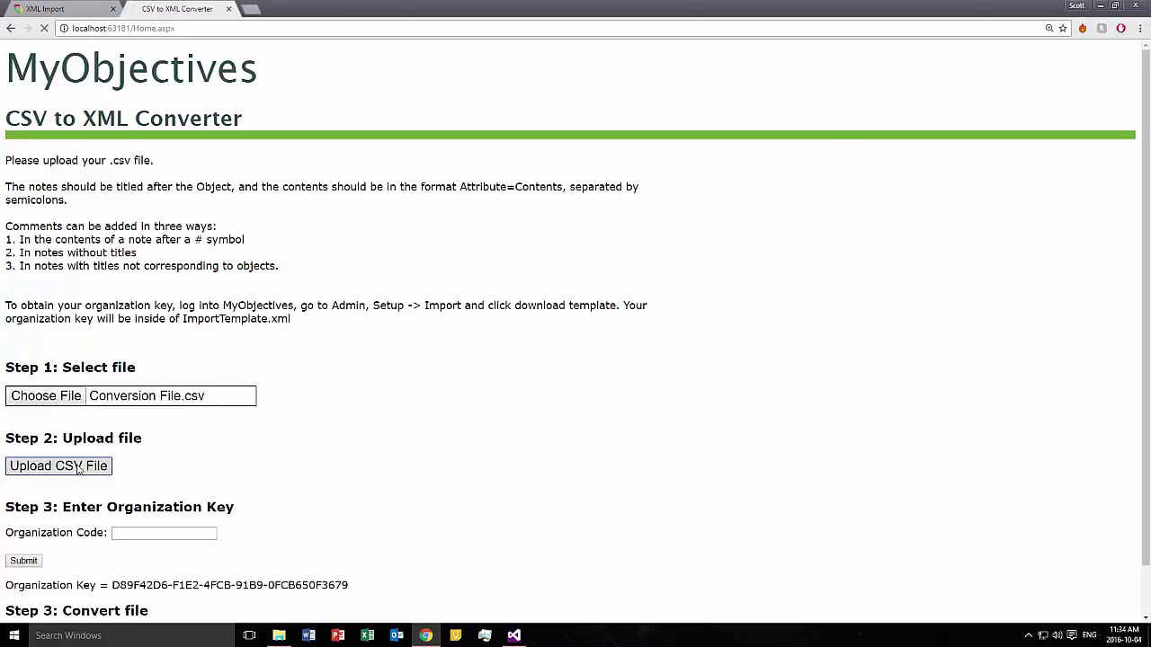
# Step: Submit the organization key in the Organization Code field and convert the uploaded CSV file to XML
pyautogui.click(133, 534)
pyautogui.write('d')
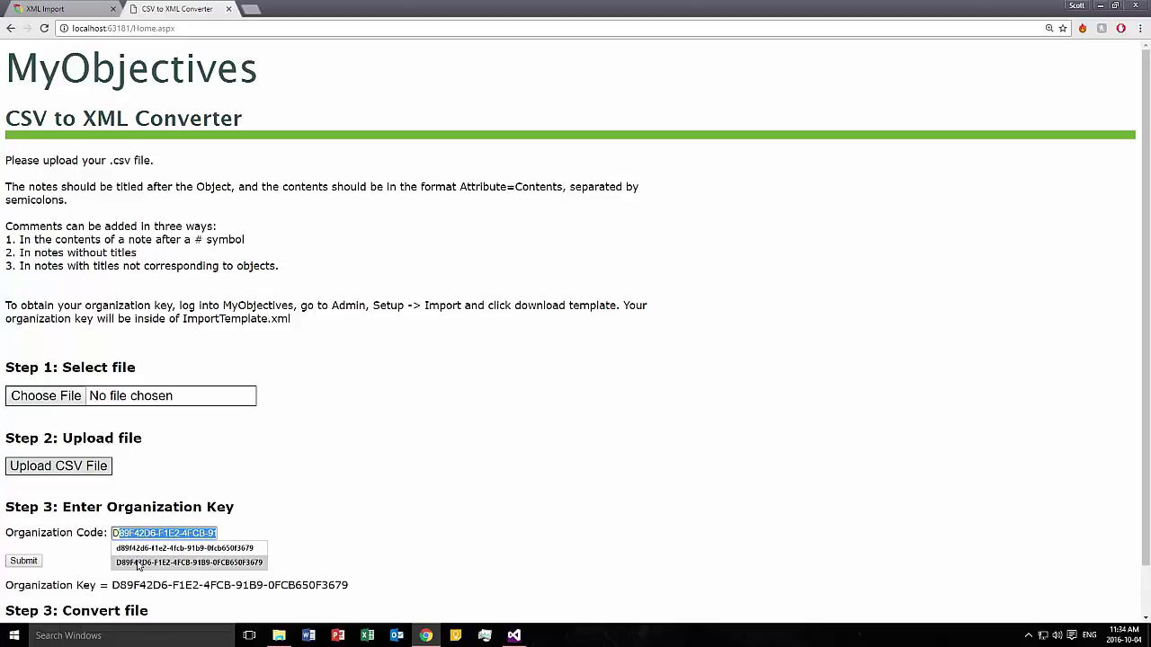
pyautogui.click(139, 561)
pyautogui.click(27, 561)
pyautogui.scroll(-1, 33, 564)
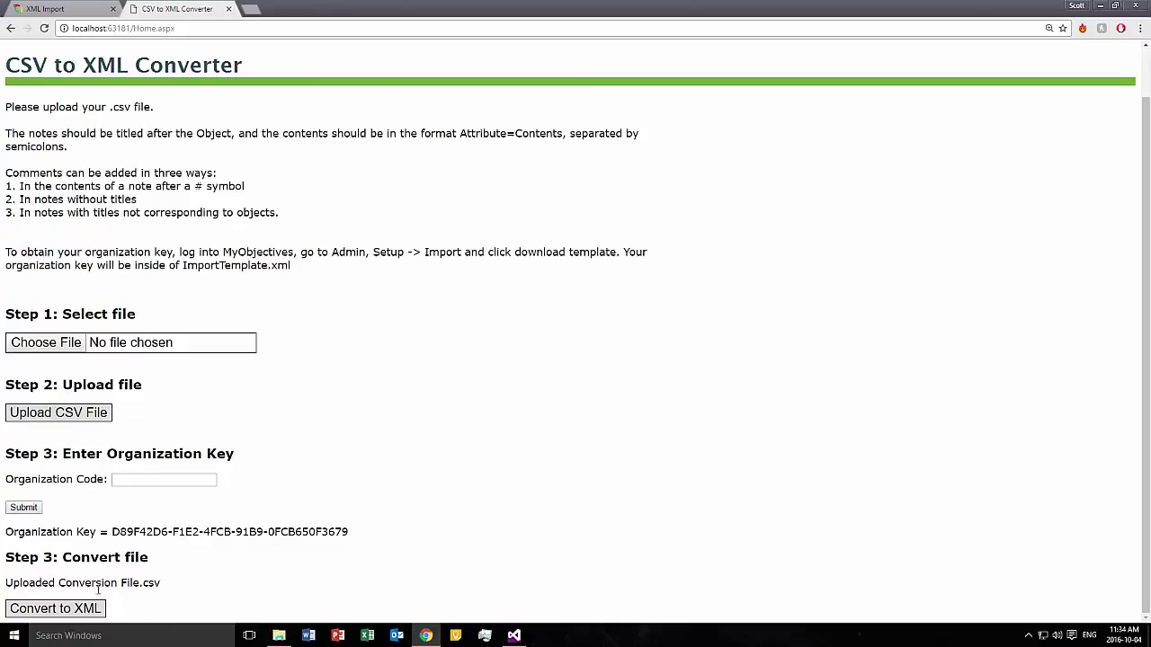
pyautogui.click(63, 609)
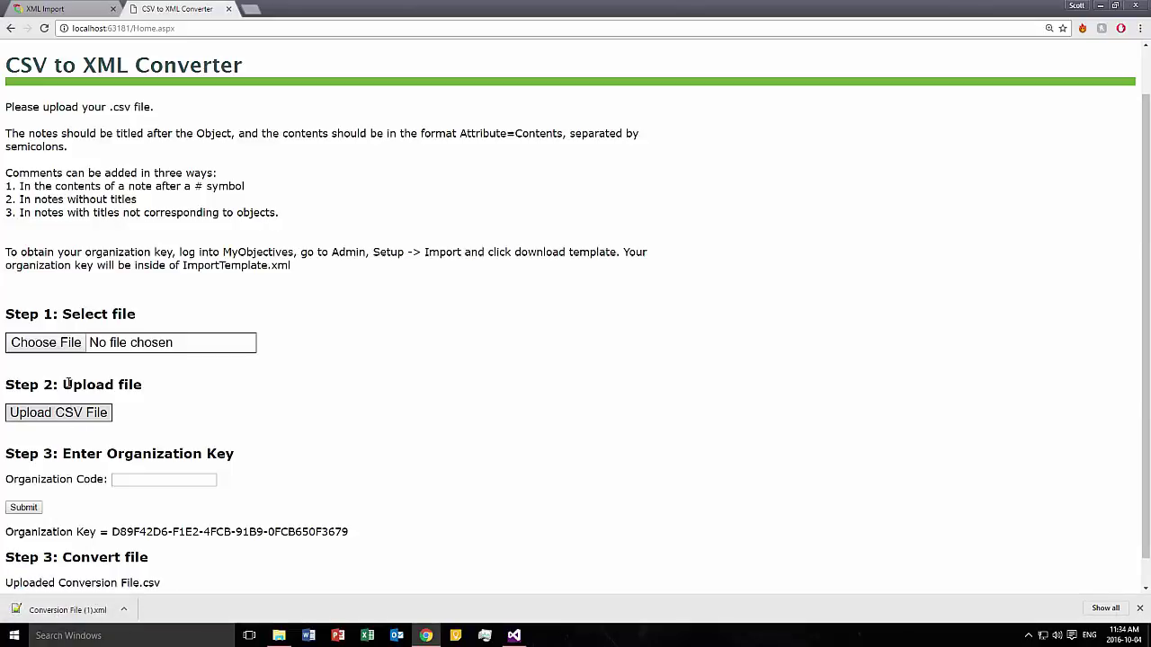
# Step: On the MyObjectives XML Import page, select Conversion File.xml from the CSV to XML folder and import it
pyautogui.click(45, 9)
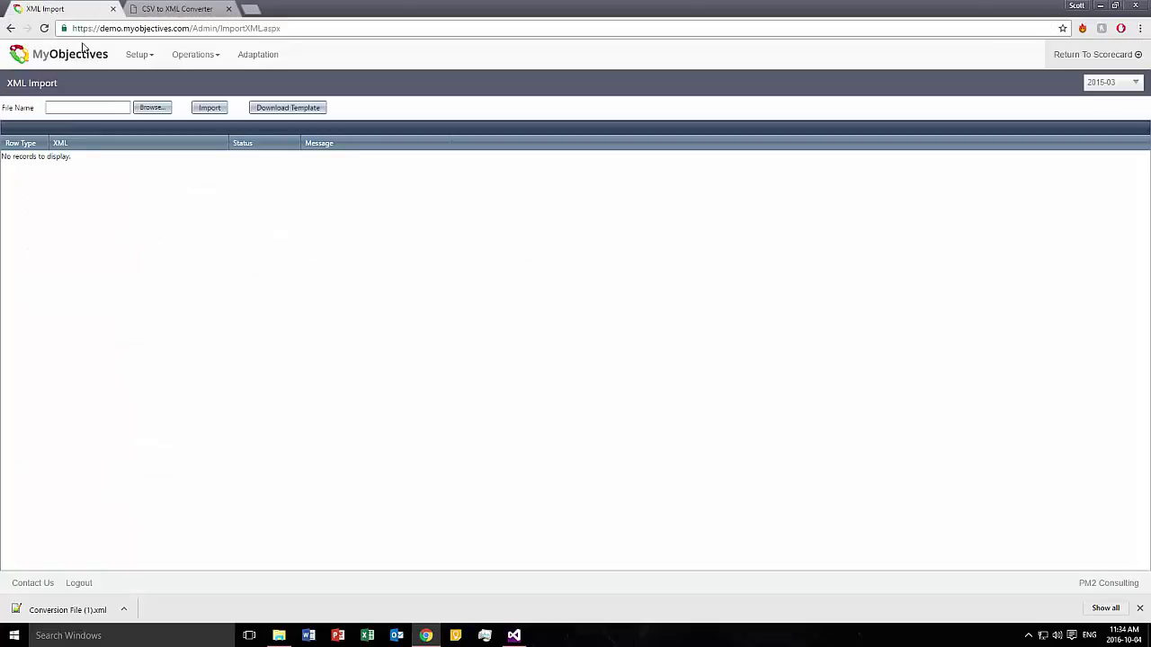
pyautogui.click(152, 109)
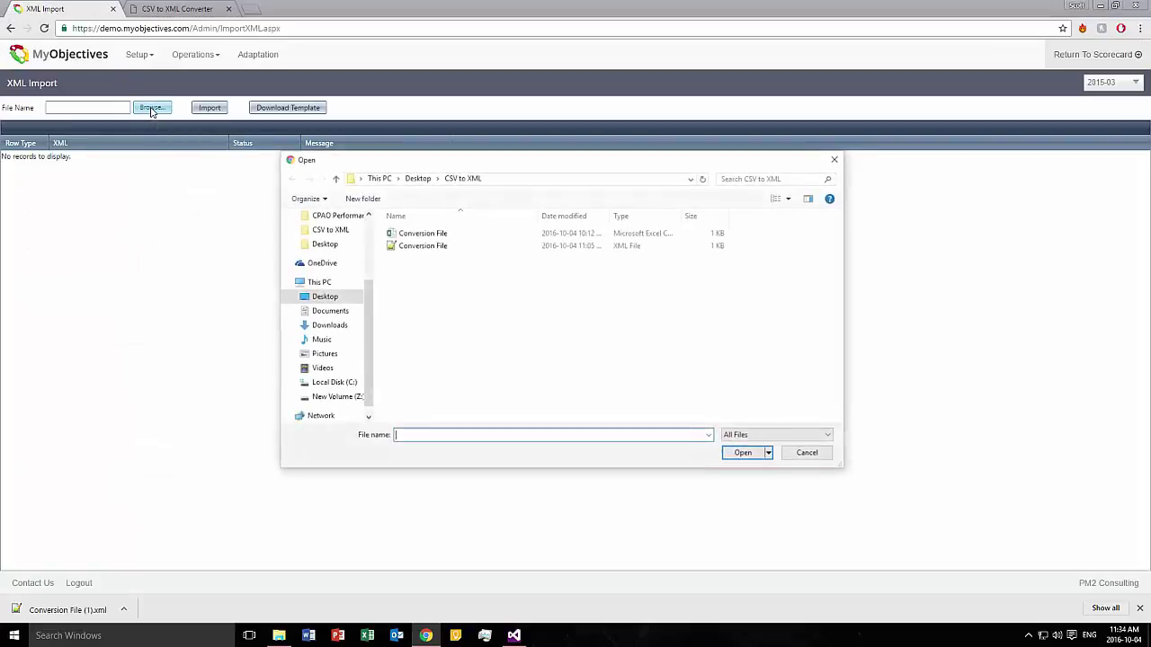
pyautogui.click(415, 246)
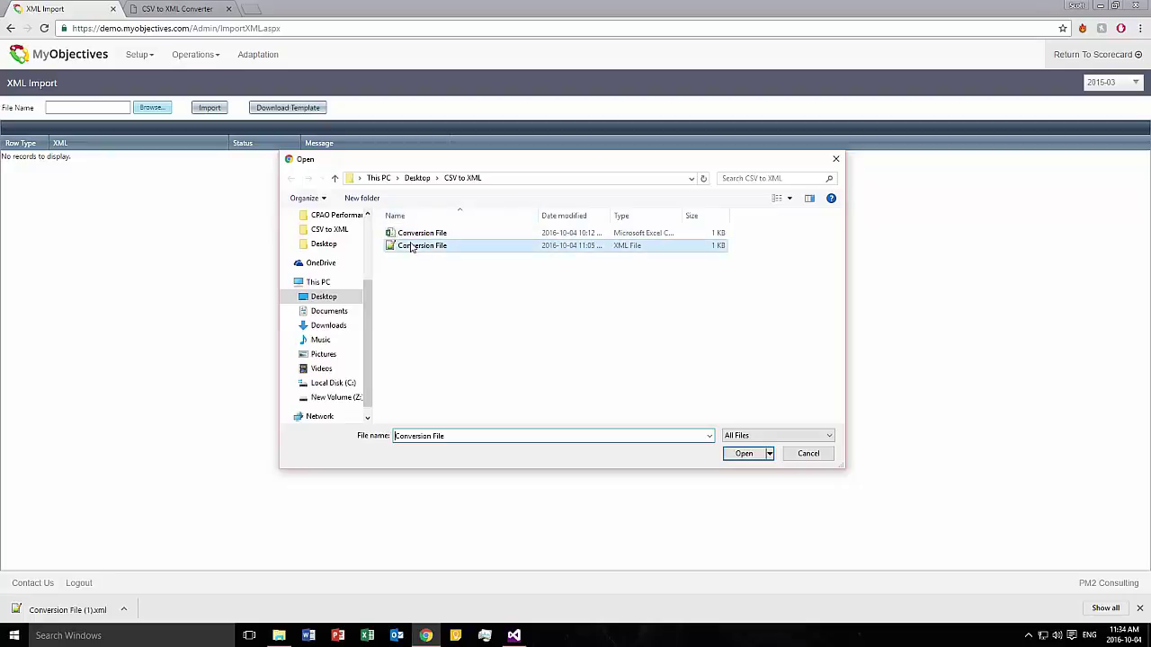
pyautogui.click(743, 455)
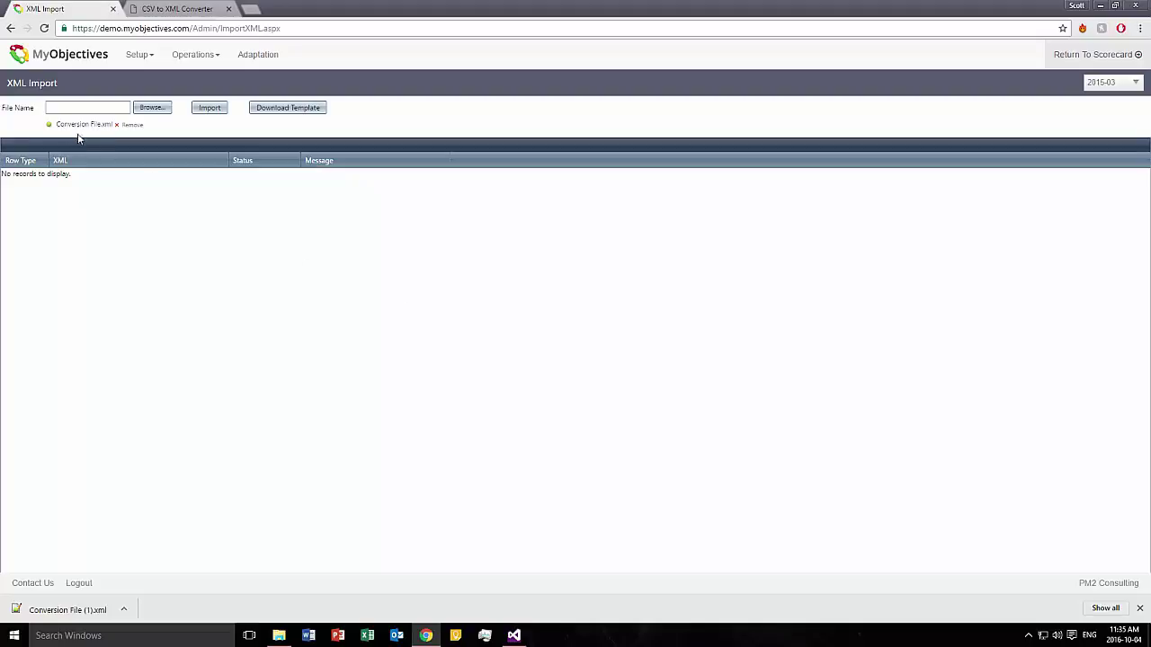
pyautogui.click(209, 109)
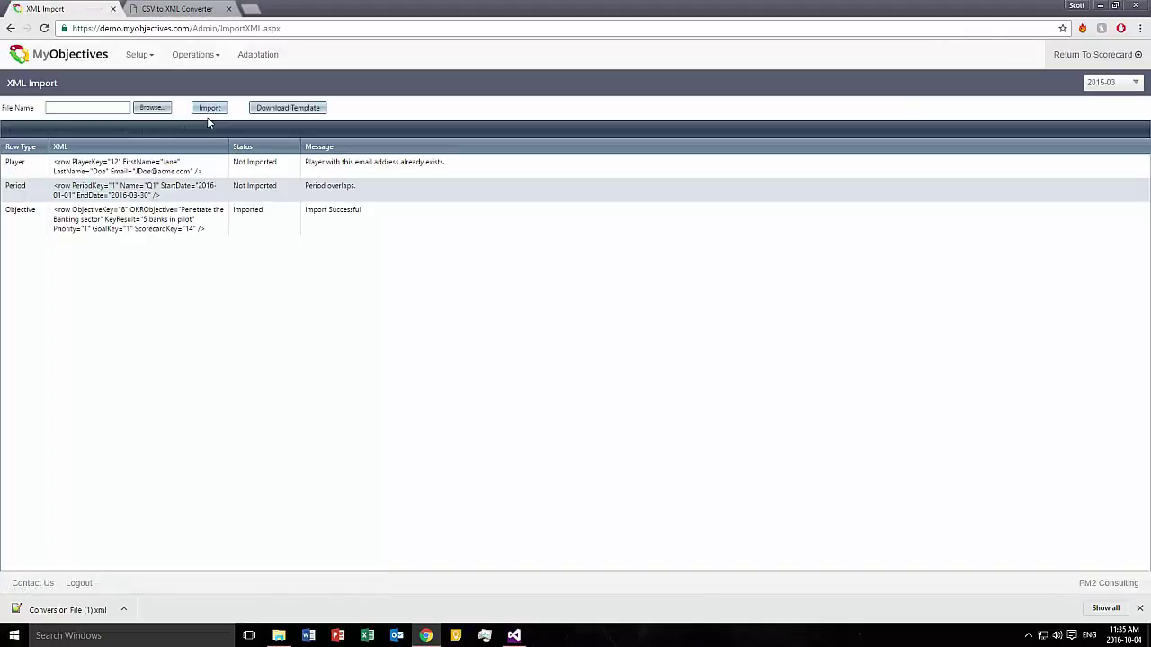